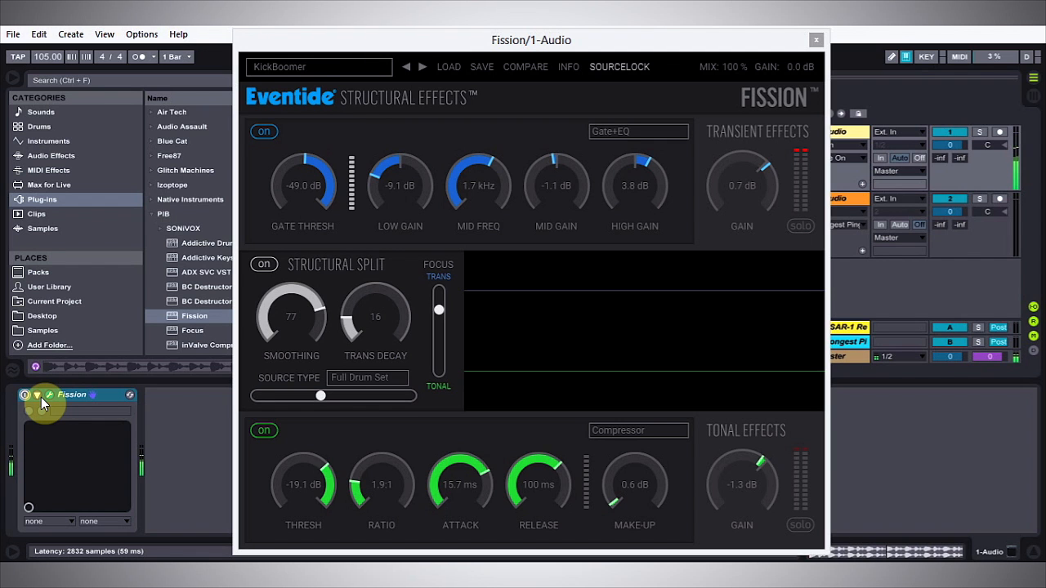
Step: Load the Factory Default preset and audition the drum loop with the Fission device enabled
click(302, 72)
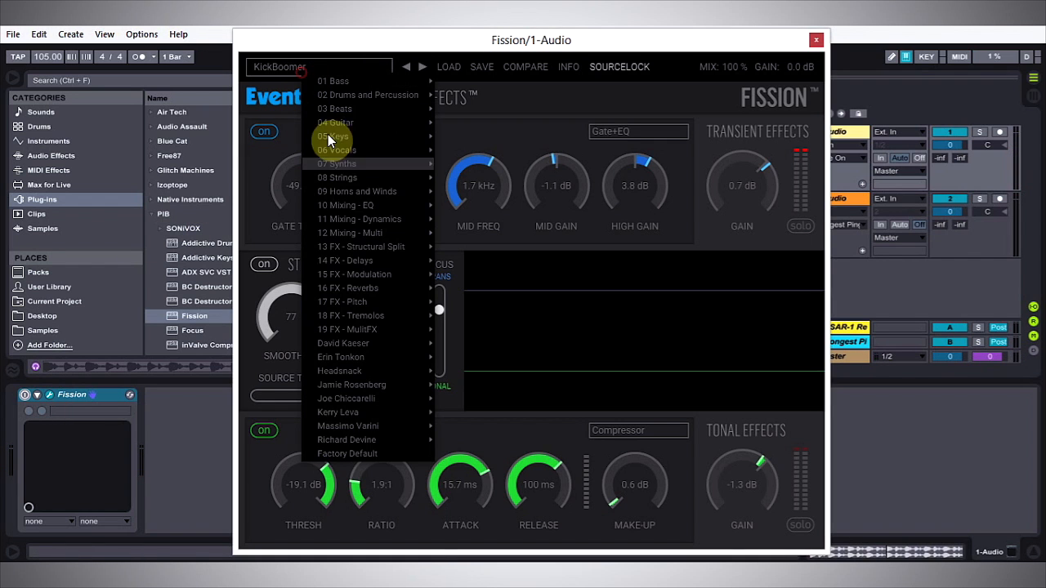
click(350, 450)
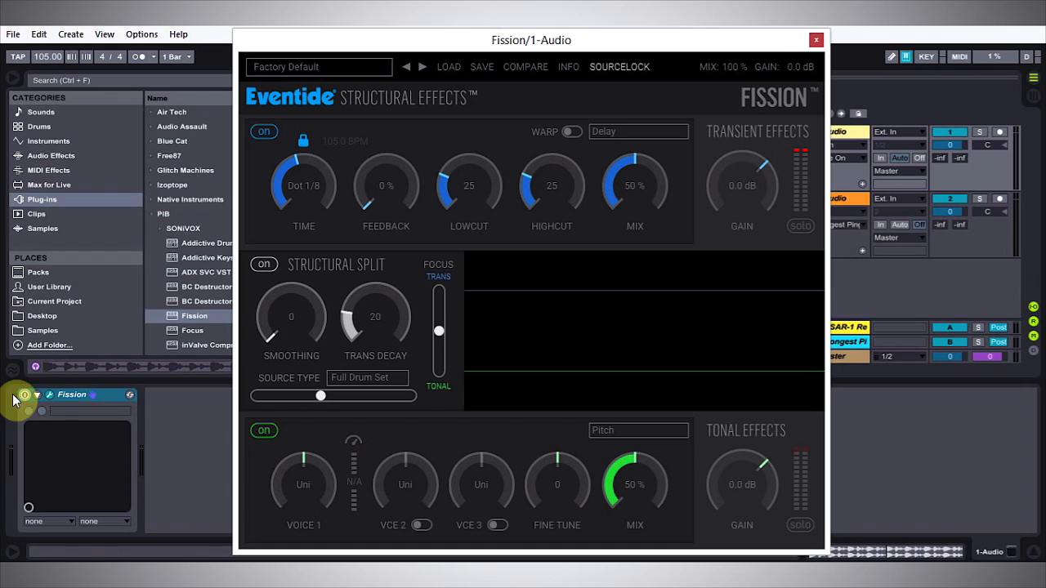
click(21, 458)
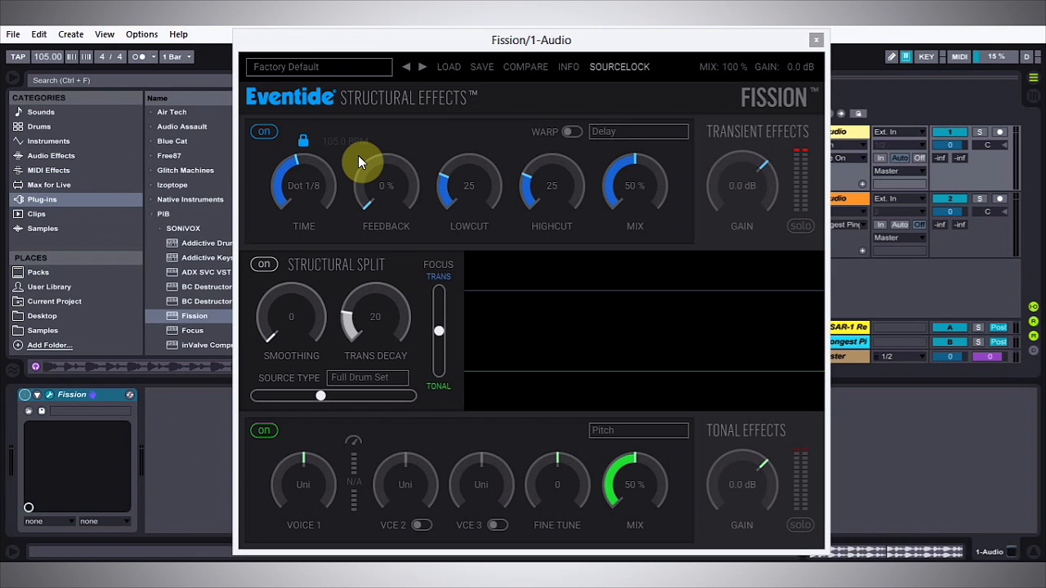
key(space)
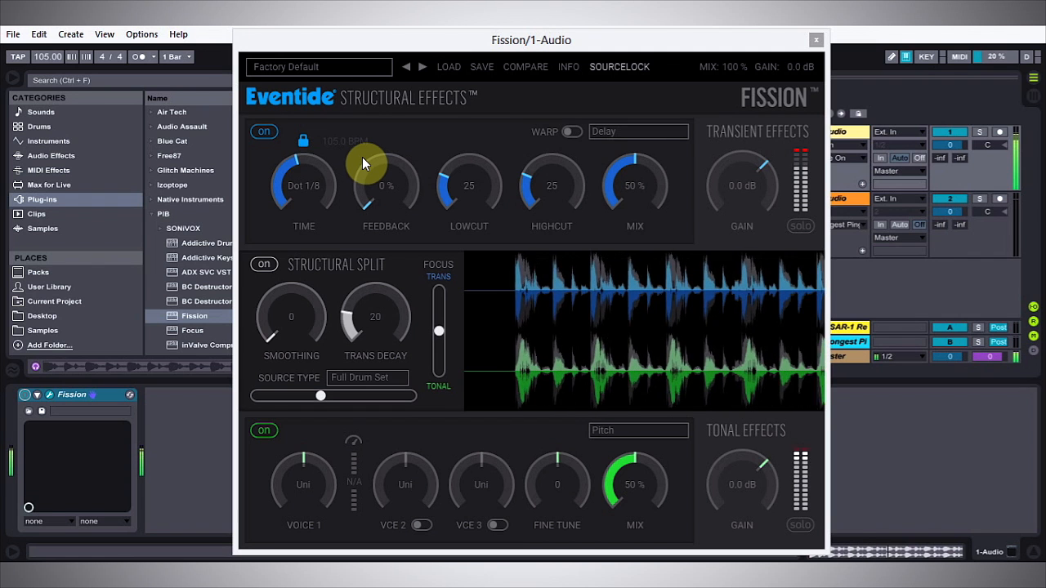
key(space)
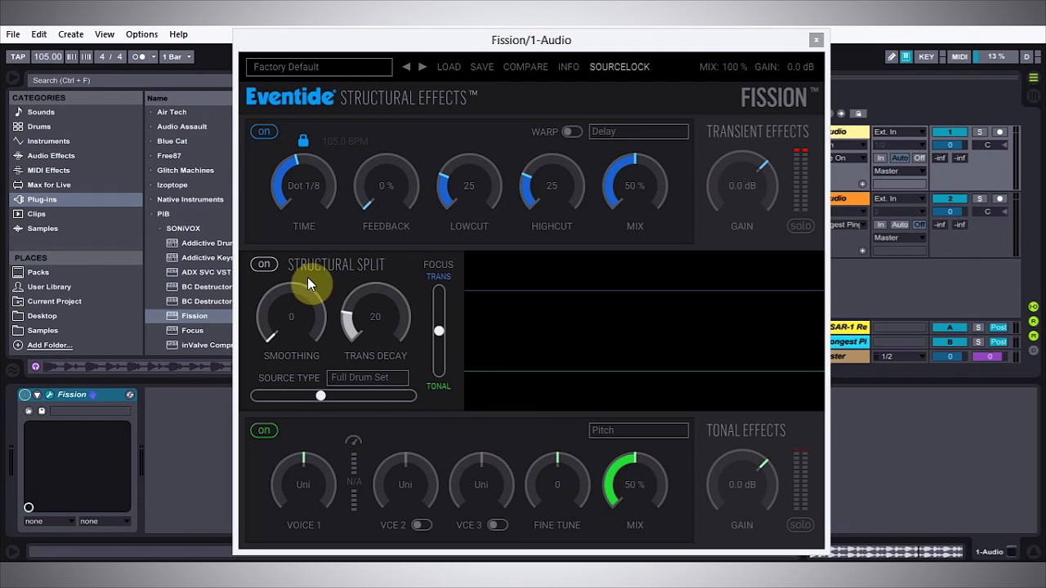
Step: Review the Structural Split source types, keeping Full Drum Set and the source lock on
click(271, 263)
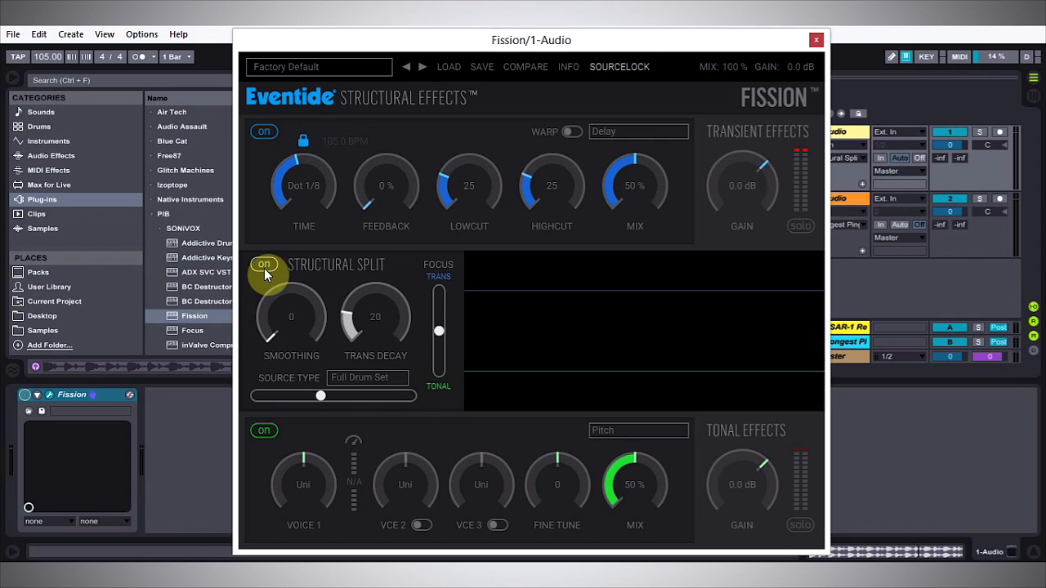
click(351, 379)
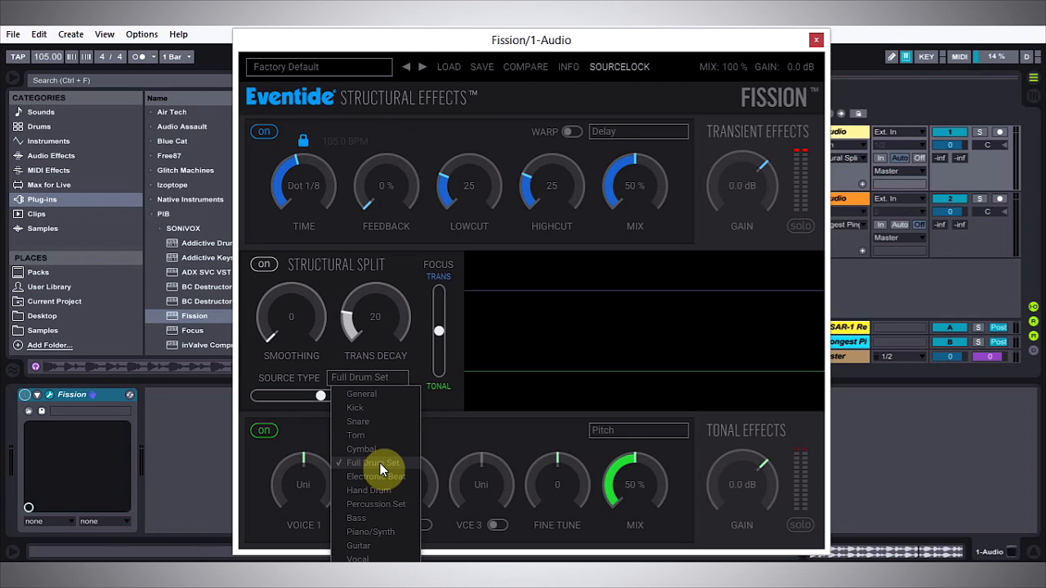
click(380, 463)
click(363, 378)
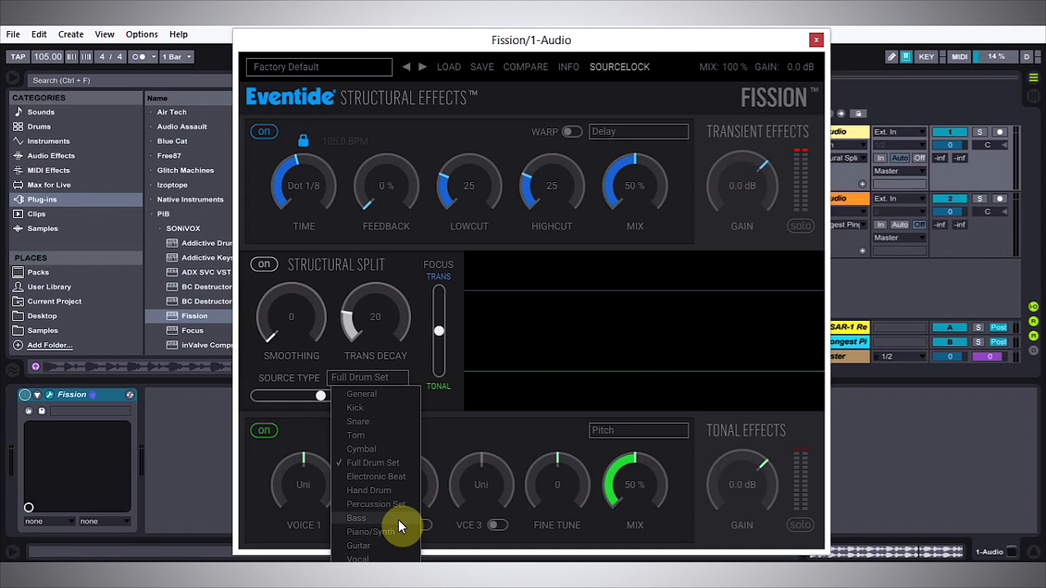
click(373, 378)
mouse_move(320, 396)
mouse_down()
mouse_move(365, 401)
mouse_move(320, 394)
mouse_up()
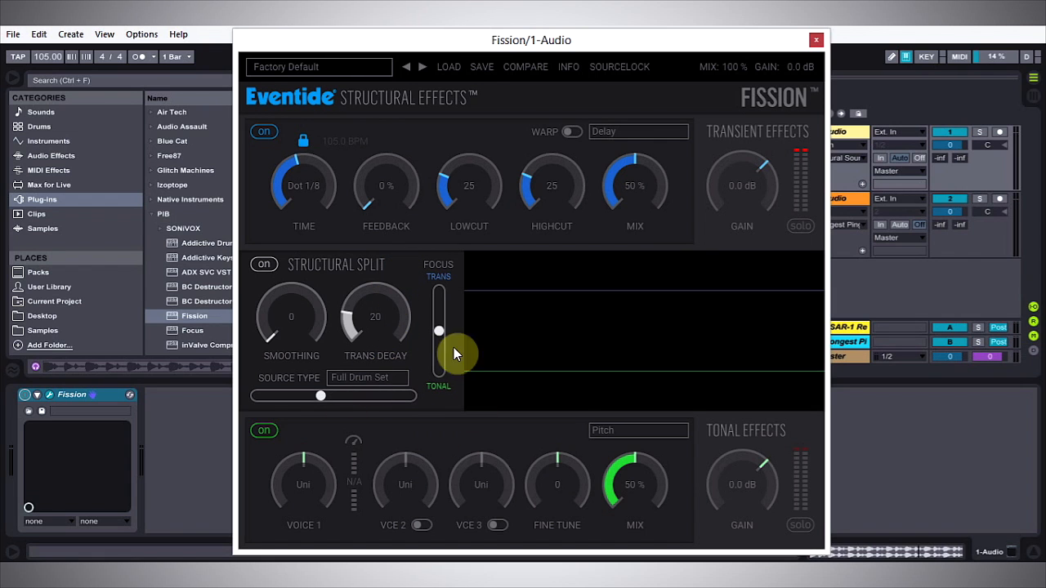
click(619, 67)
Step: Shift the split focus slightly toward Trans during playback and set the transient effect to Gate+EQ
drag(438, 329, 434, 287)
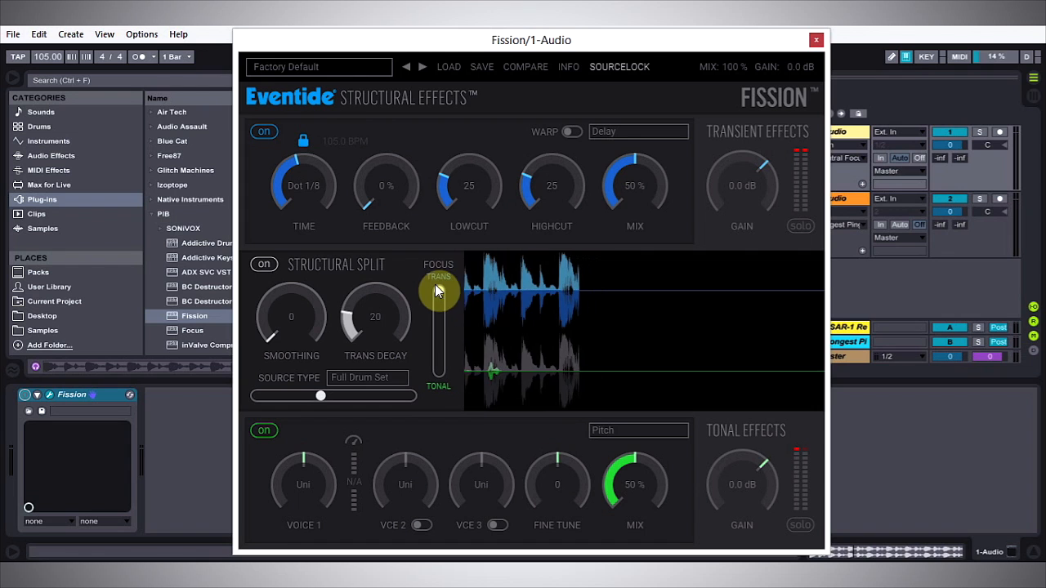
drag(435, 285, 448, 330)
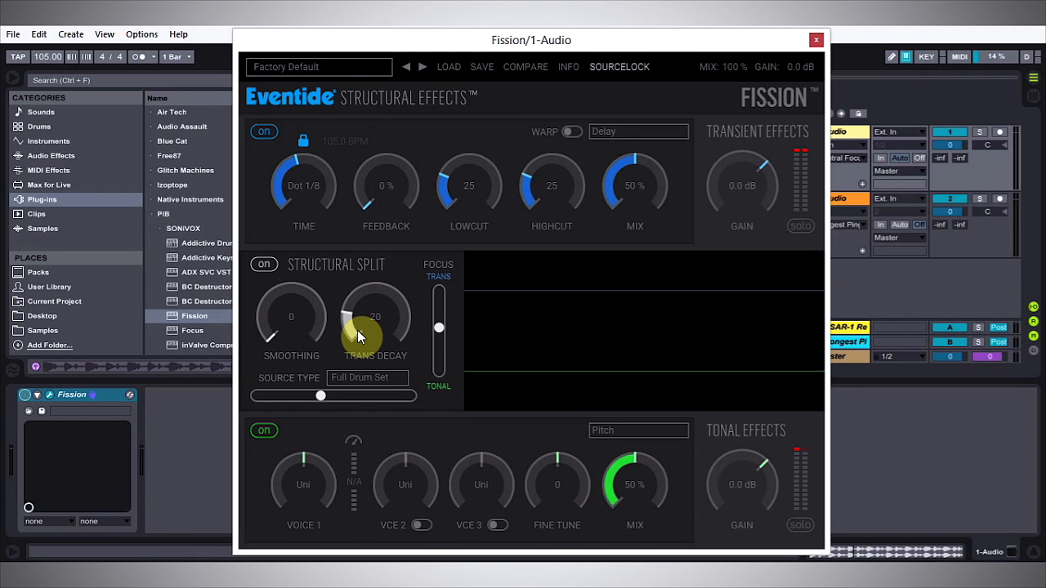
drag(442, 327, 433, 325)
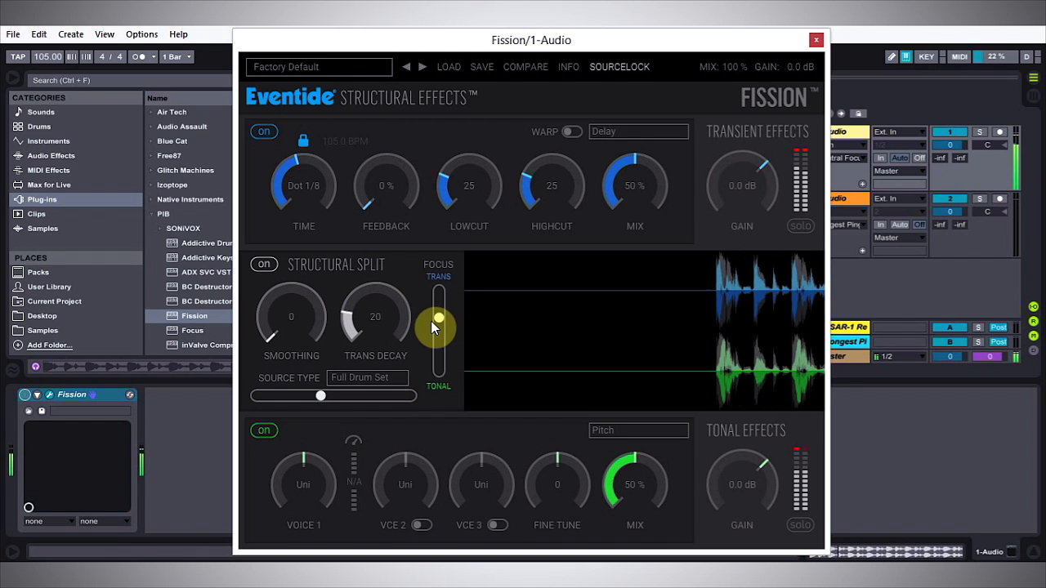
click(629, 131)
click(635, 211)
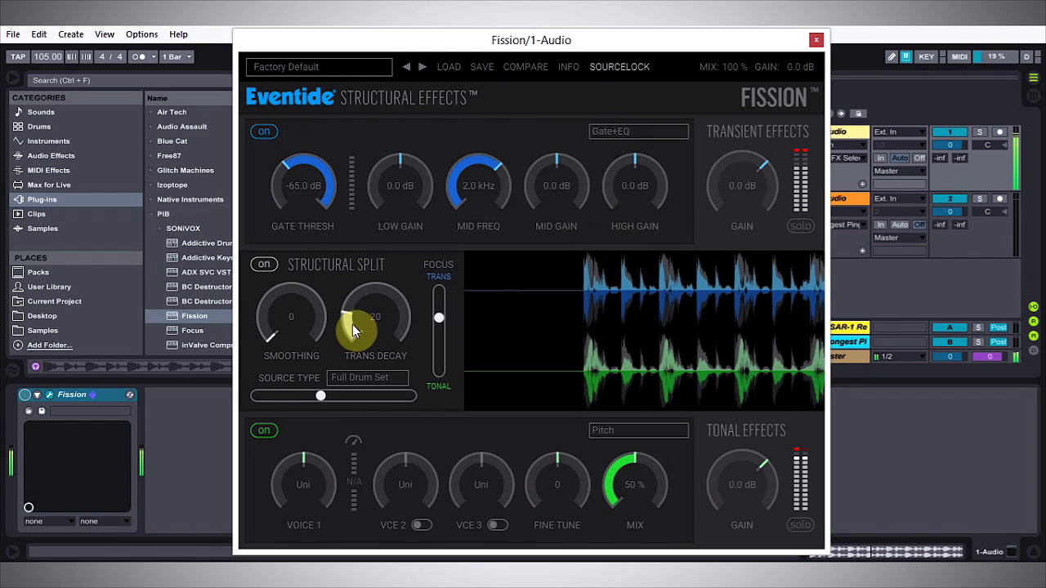
Step: Solo the transient channel and refine the split with smoothing 73, transient decay 10 and the focus further toward Trans
drag(298, 326, 289, 305)
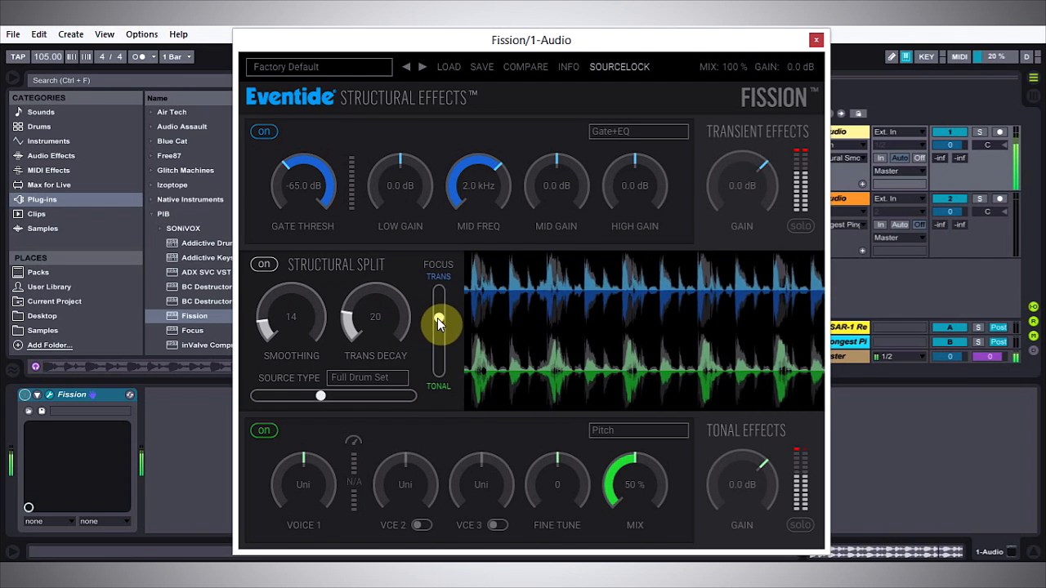
drag(438, 319, 317, 234)
click(800, 225)
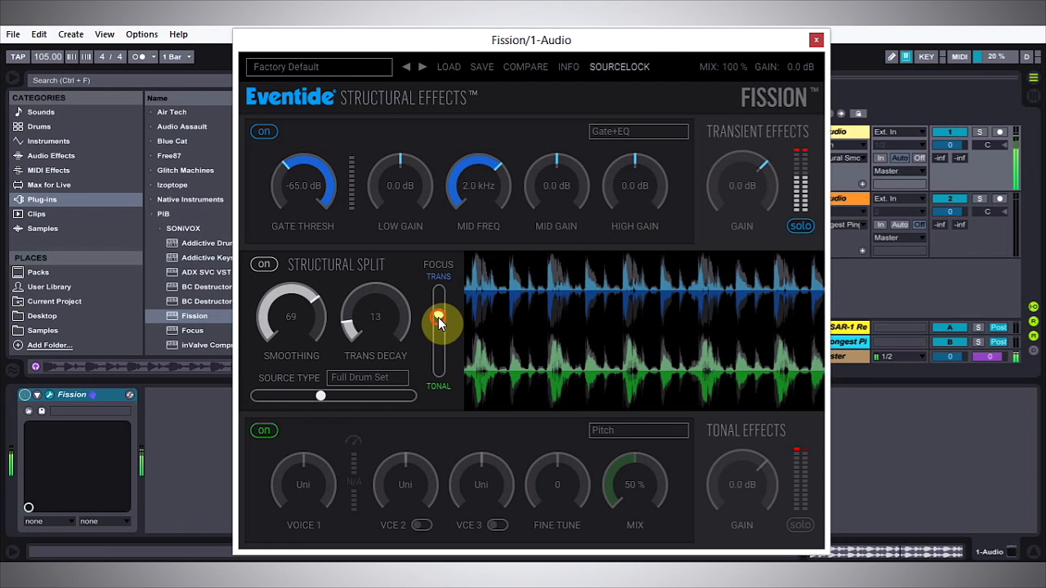
drag(438, 317, 438, 313)
mouse_move(361, 322)
mouse_down()
mouse_move(367, 269)
mouse_move(368, 342)
mouse_move(365, 328)
mouse_up()
mouse_move(295, 314)
mouse_down()
mouse_move(292, 281)
mouse_move(293, 341)
mouse_move(292, 295)
mouse_up()
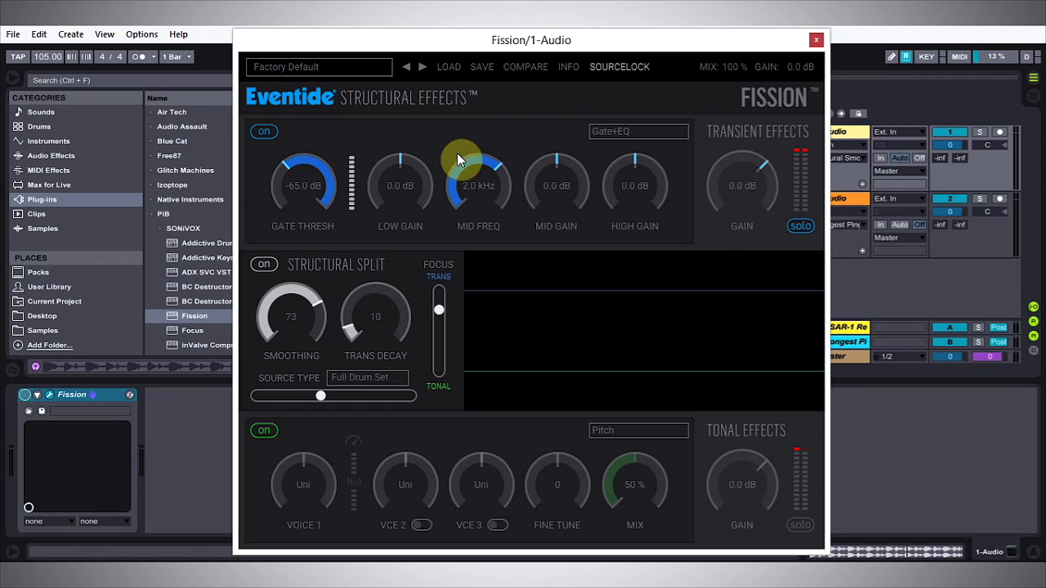
Step: Keep Gate+EQ as the transient effect, with a gate threshold of -20.0 dB and a transient decay of 26
click(609, 140)
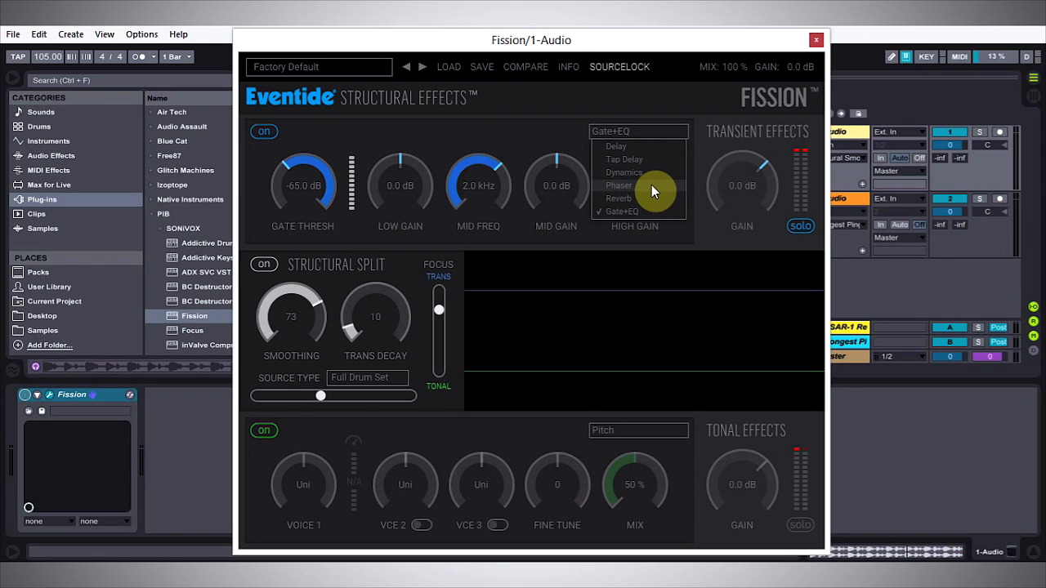
click(621, 214)
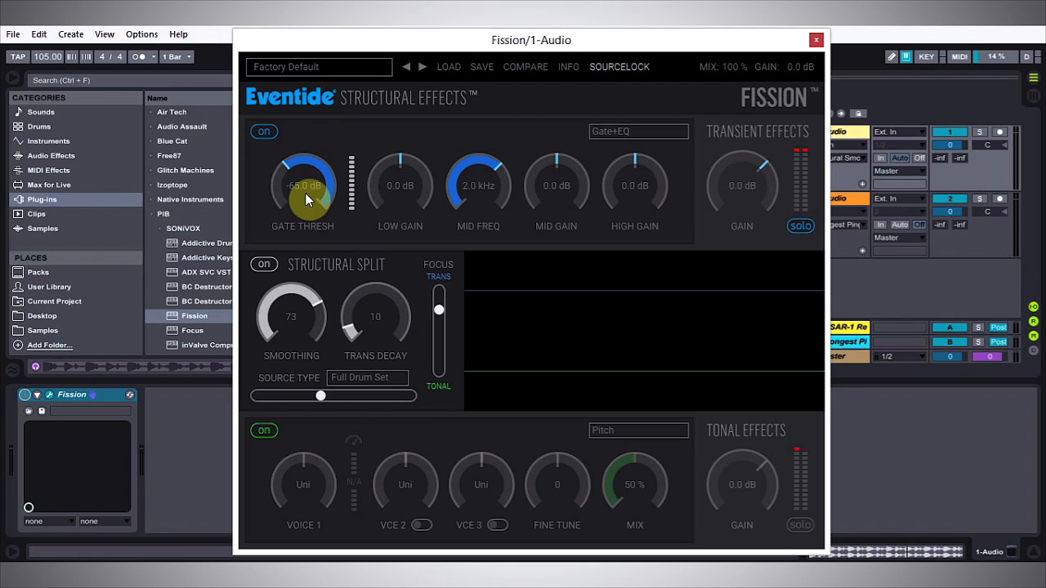
drag(307, 200, 317, 114)
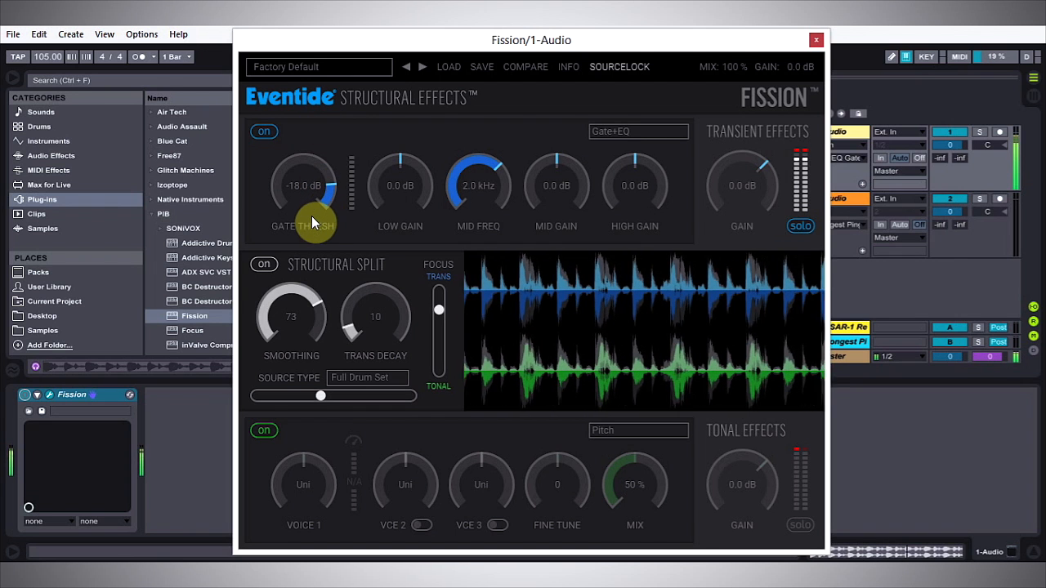
drag(310, 200, 310, 204)
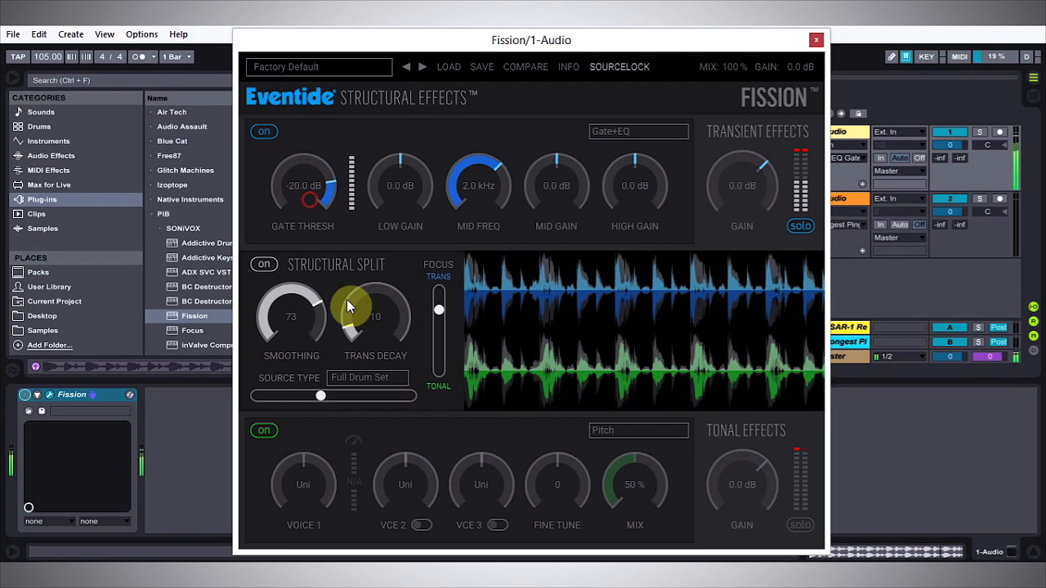
drag(347, 306, 355, 294)
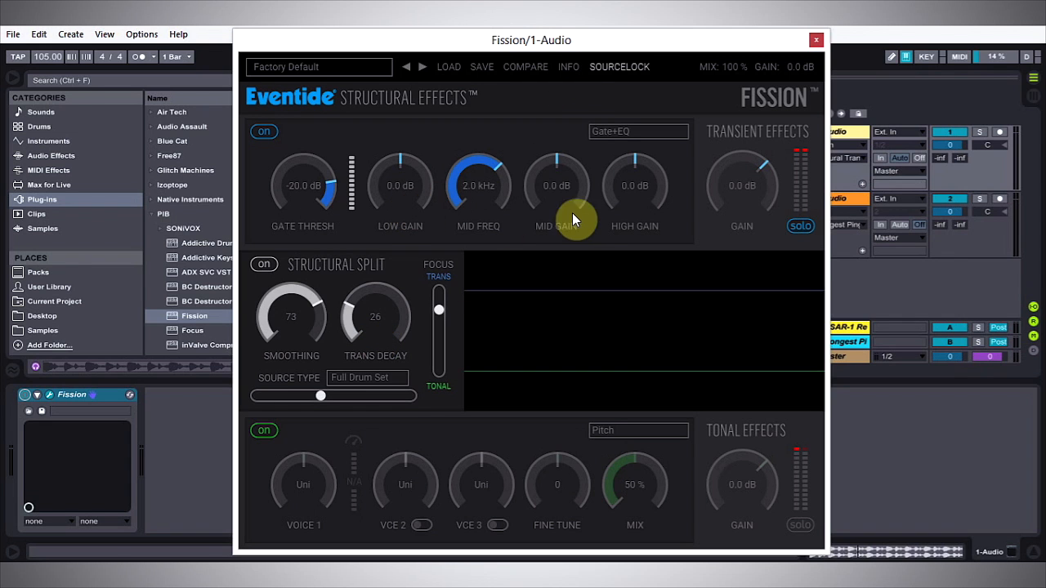
Step: Set the transient EQ to 2.0 dB high, 1.1 dB mid and -2.0 dB low gain, with transient output gain at 0.4 dB
drag(642, 194, 570, 204)
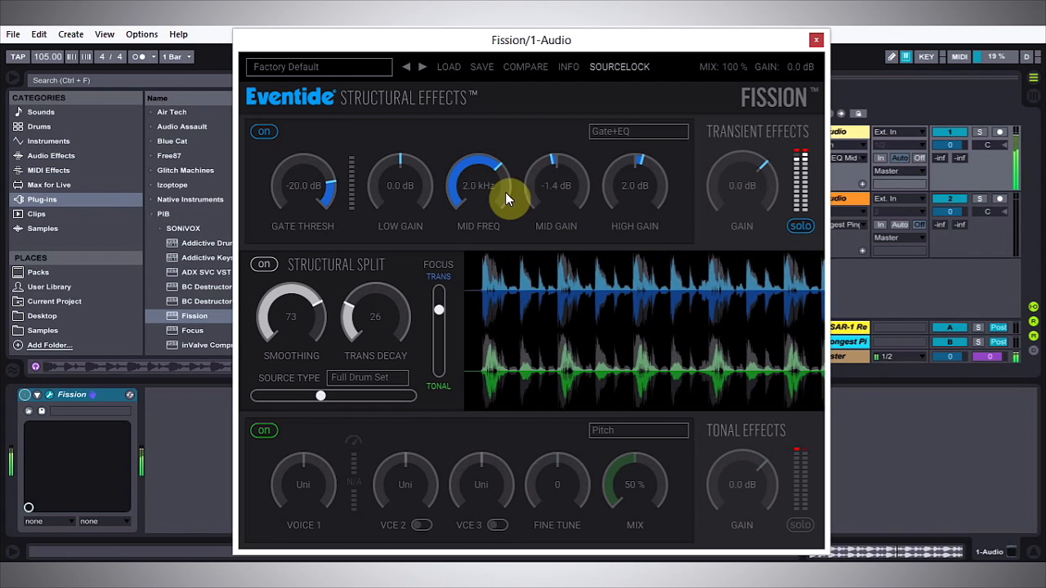
drag(553, 180, 549, 158)
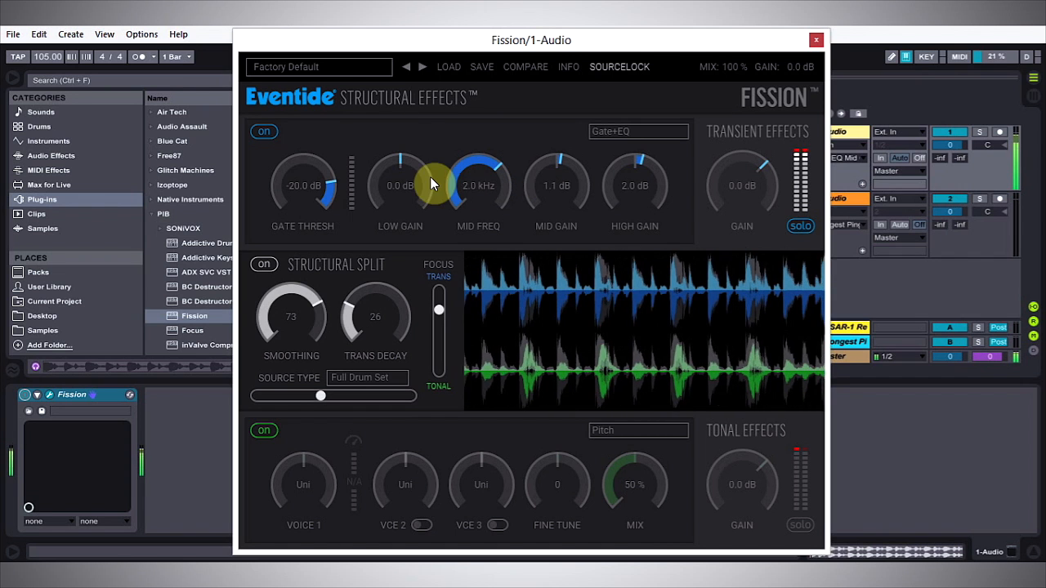
drag(412, 175, 403, 183)
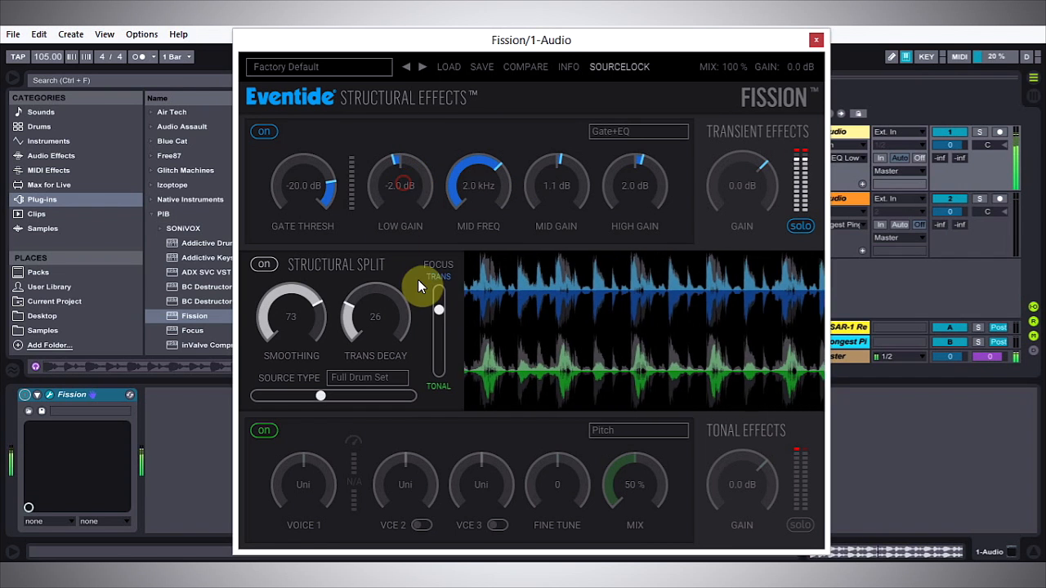
drag(764, 179, 799, 158)
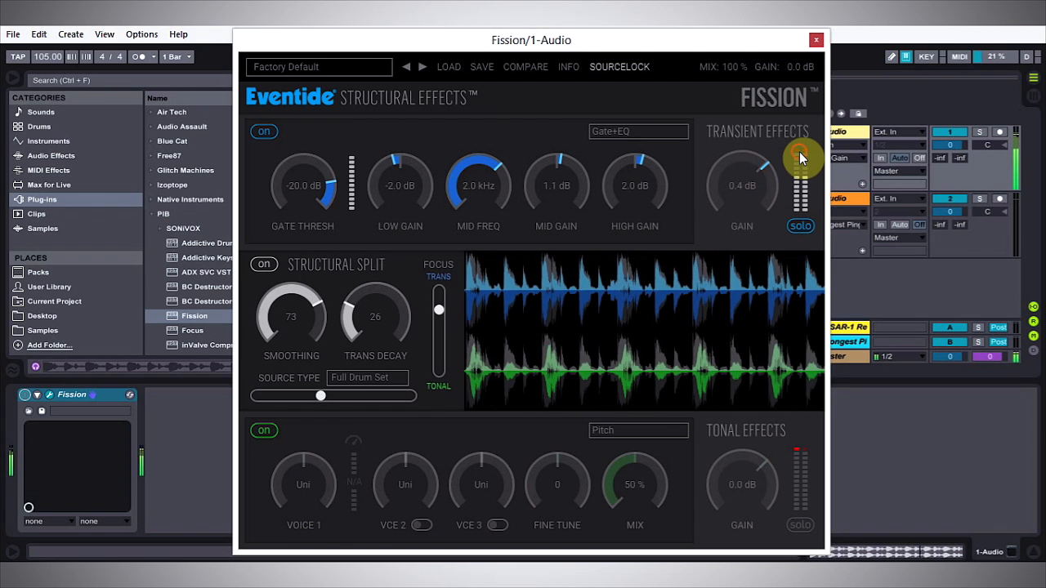
Step: Unsolo the transient channel and compare the drum loop with Fission bypassed and enabled
click(798, 229)
click(798, 228)
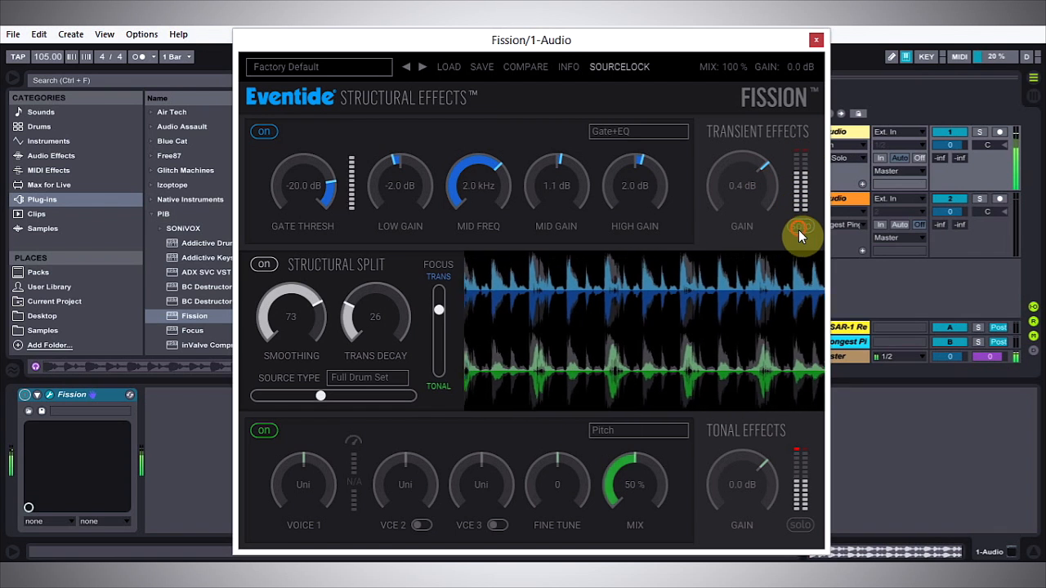
click(25, 399)
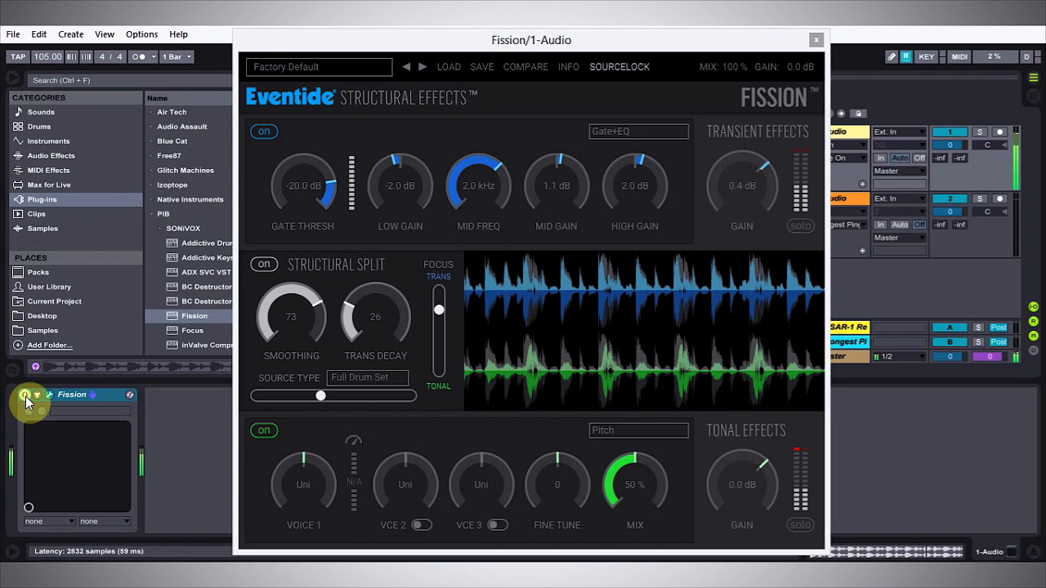
click(25, 398)
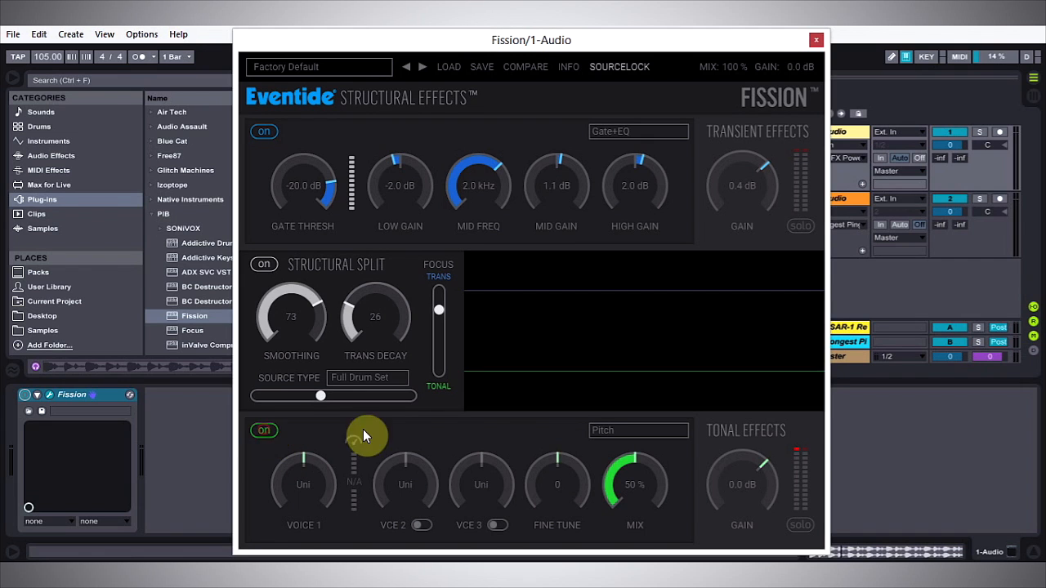
Step: Set the tonal effect to Compressor and solo the tonal channel during playback
click(614, 433)
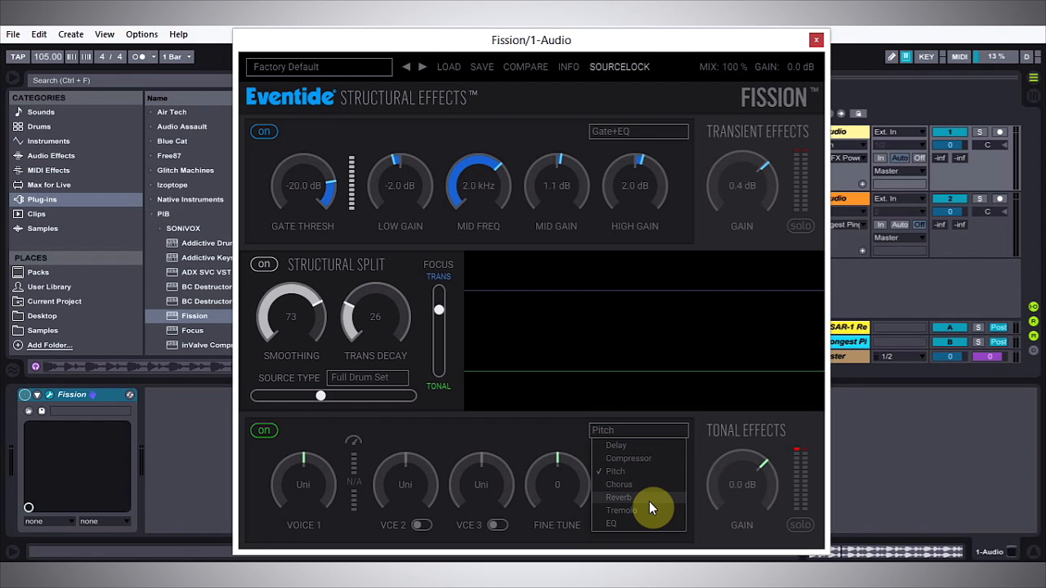
click(641, 459)
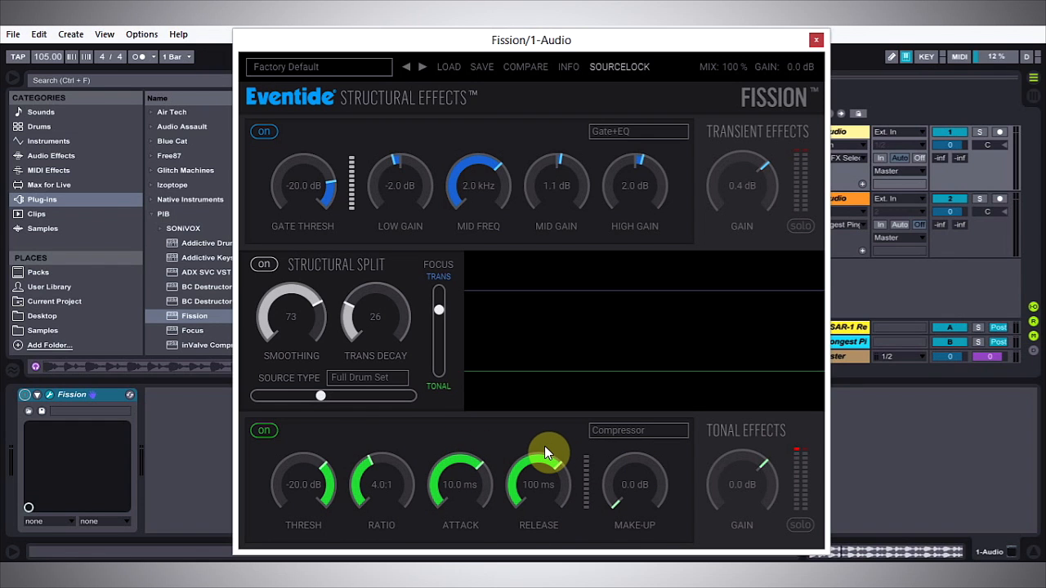
key(space)
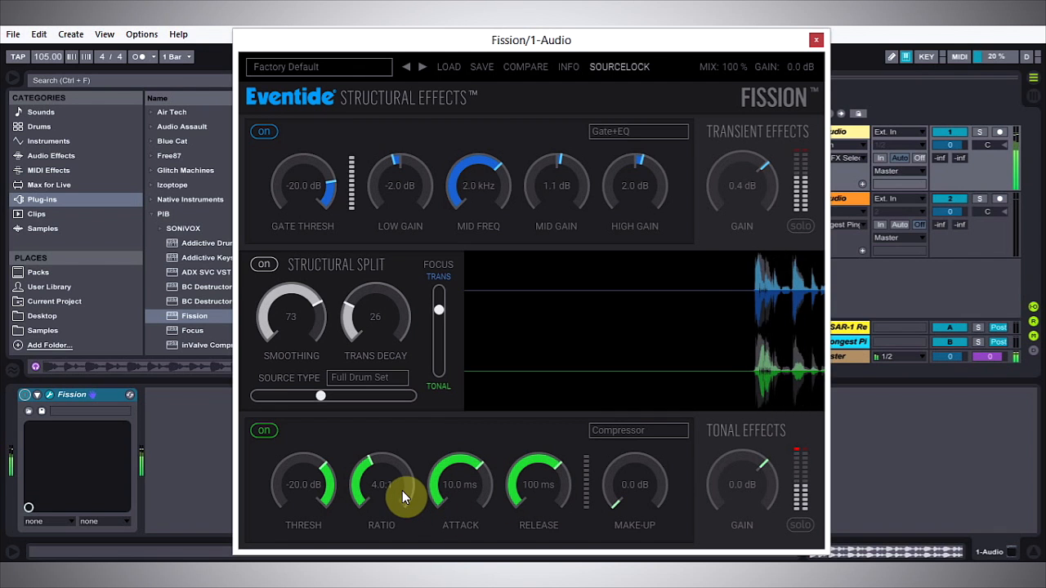
click(799, 524)
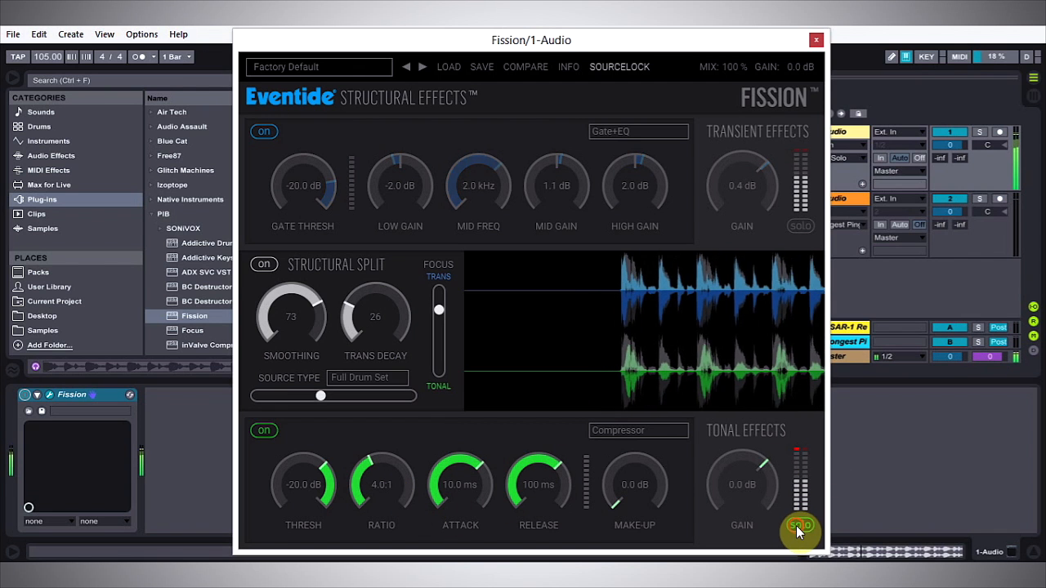
Step: Set the tonal compressor to 16.2 ms attack, 221 ms release, 1.1 dB make-up and a -4.1 dB threshold
drag(327, 485, 330, 456)
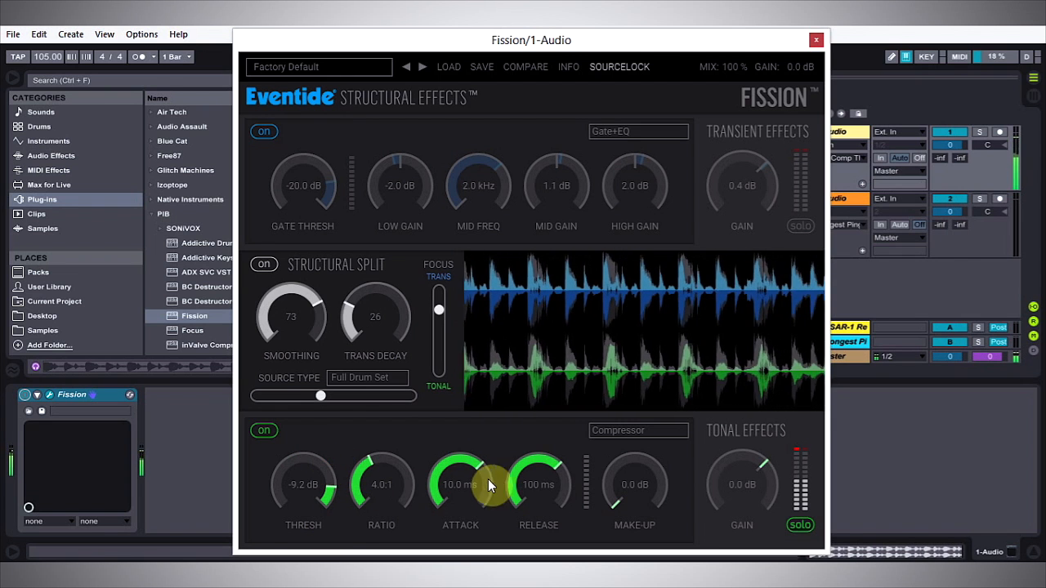
mouse_move(464, 467)
mouse_down()
mouse_move(528, 475)
mouse_move(506, 535)
mouse_move(511, 448)
mouse_up()
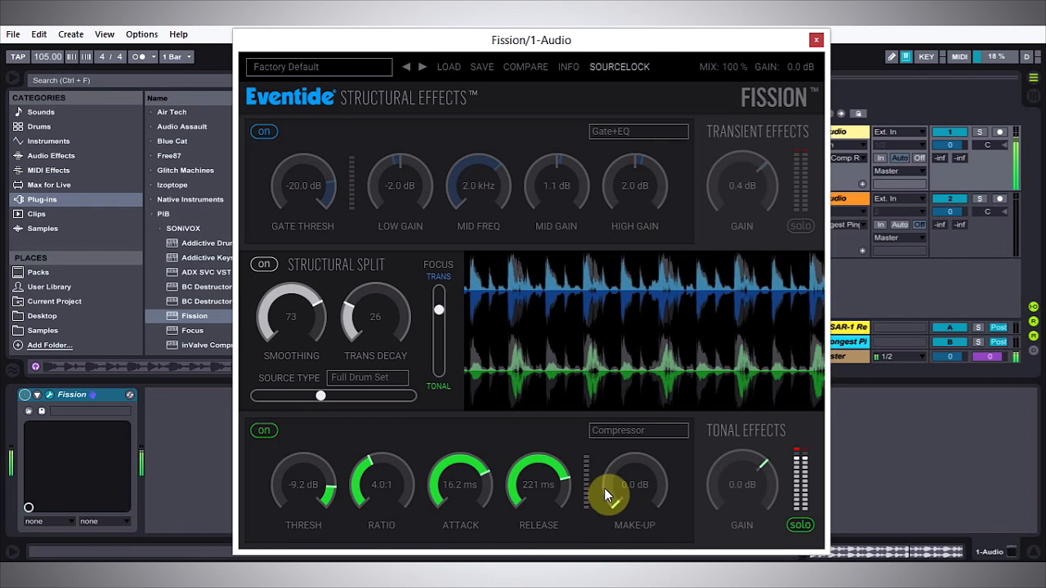
drag(604, 488, 609, 482)
mouse_move(306, 463)
mouse_down()
mouse_move(317, 488)
mouse_move(314, 460)
mouse_up()
Step: Unsolo the tonal channel, compare the combined result with Fission bypassed and enabled, and stop playback
click(790, 520)
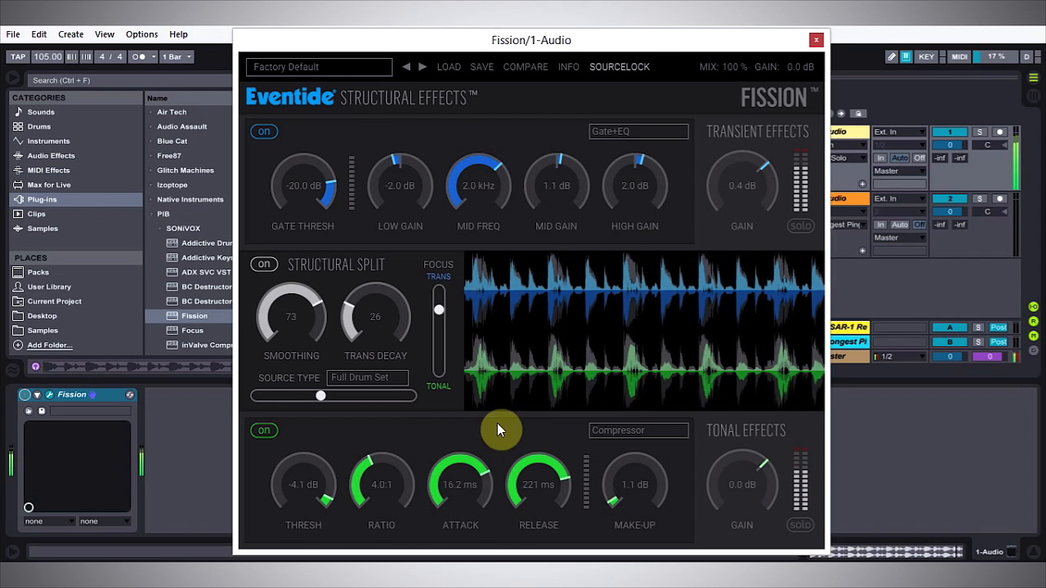
click(27, 396)
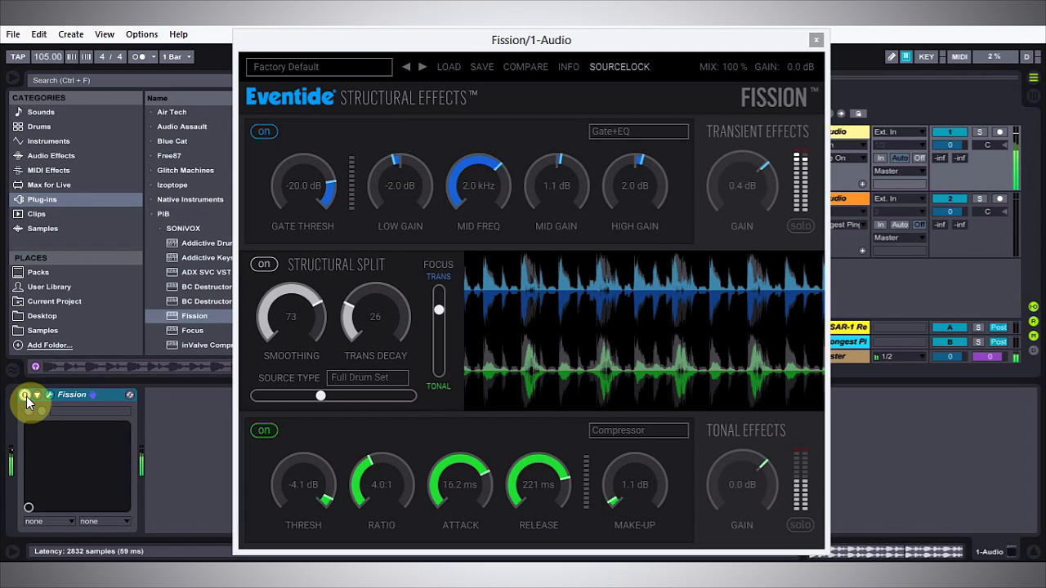
click(26, 397)
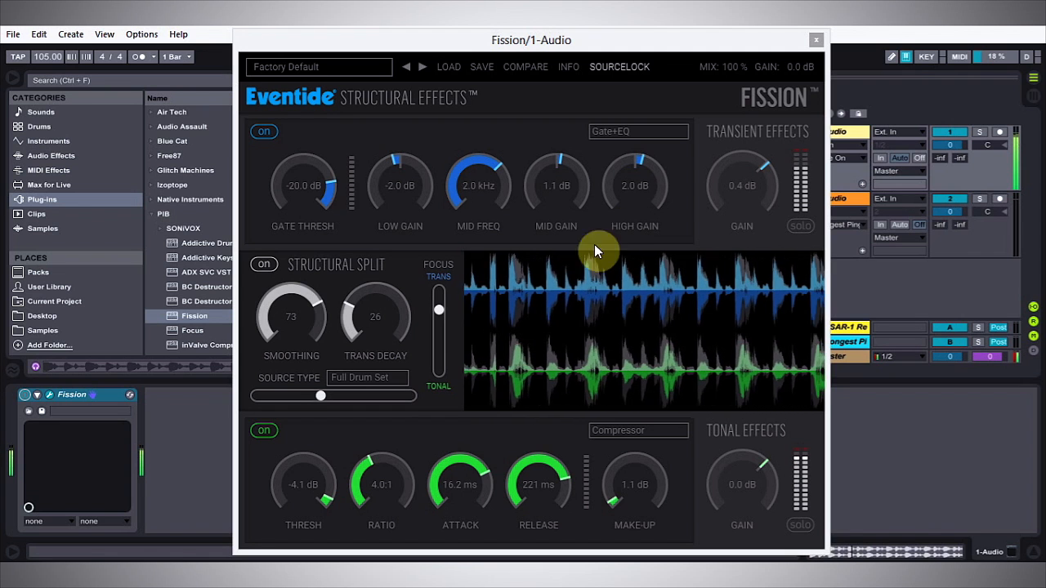
key(space)
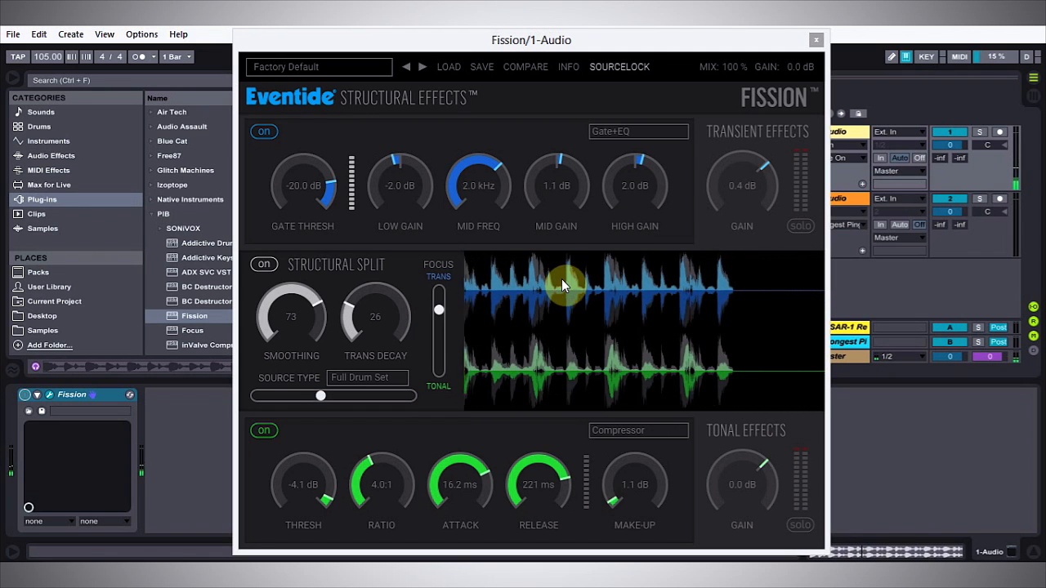